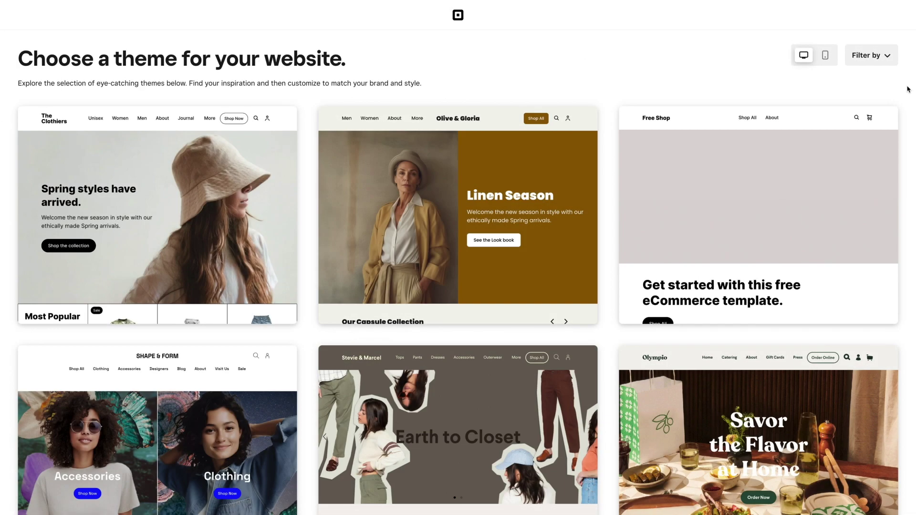
scroll(907, 89, down, 10)
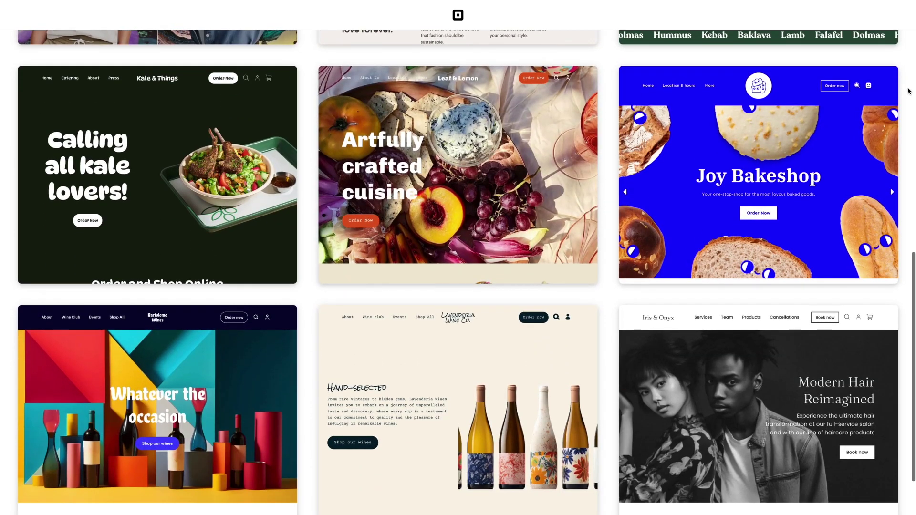
Step: Scroll the Choose a theme gallery and open a full-page preview of a theme
scroll(909, 91, up, 9)
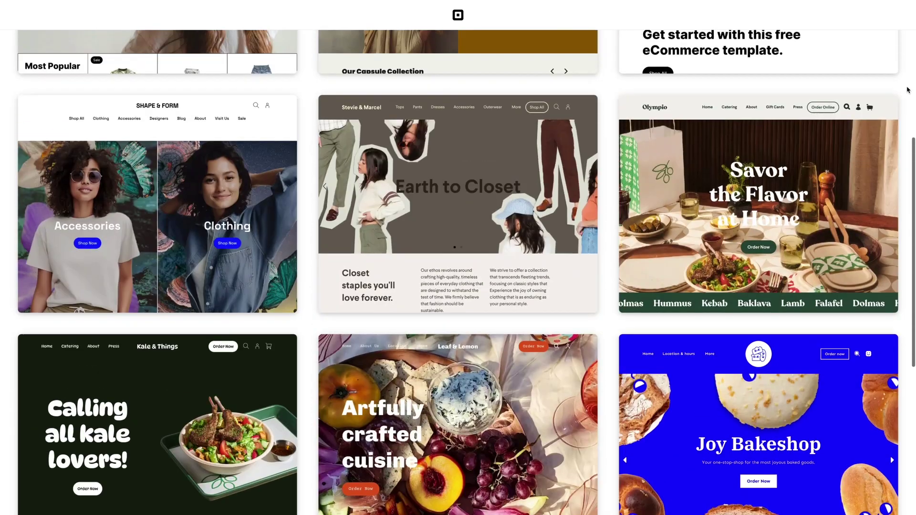
scroll(907, 89, up, 2)
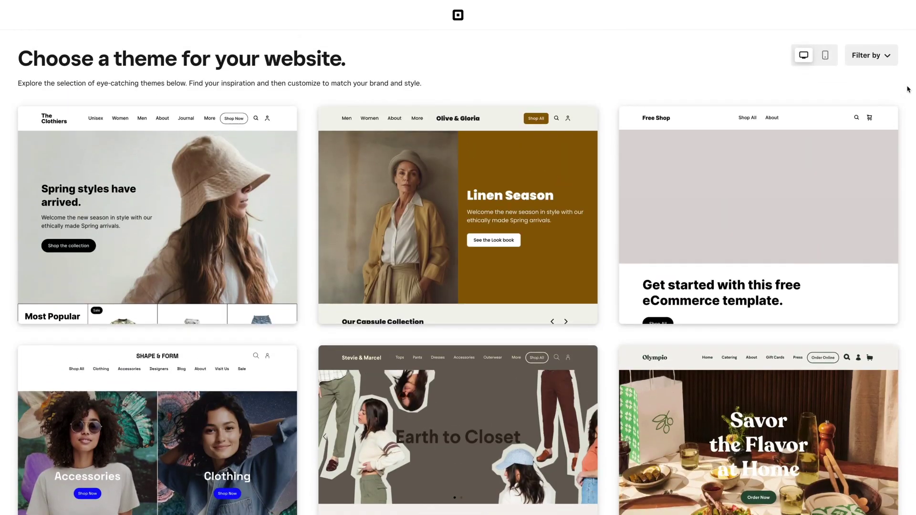
click(90, 358)
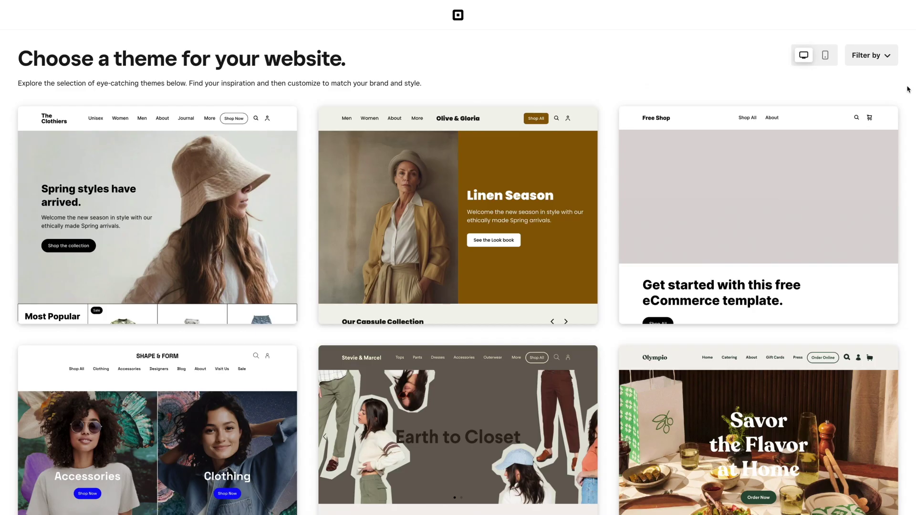
Step: Open the Olive & Gloria theme details and try its black-and-white site style
scroll(908, 89, down, 10)
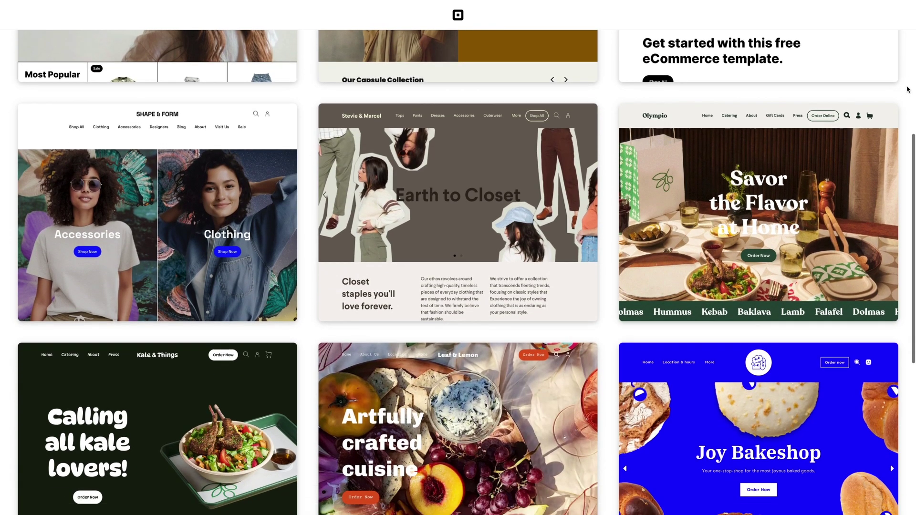
scroll(907, 90, down, 1)
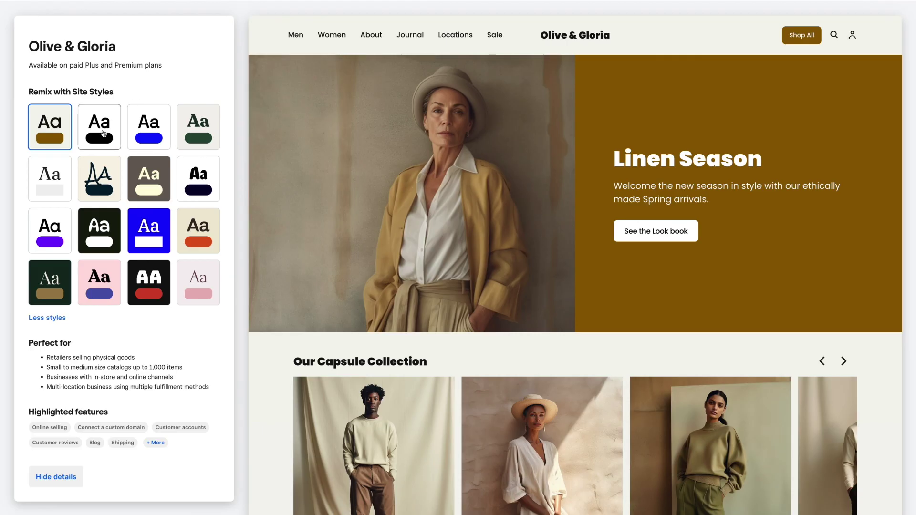
click(99, 125)
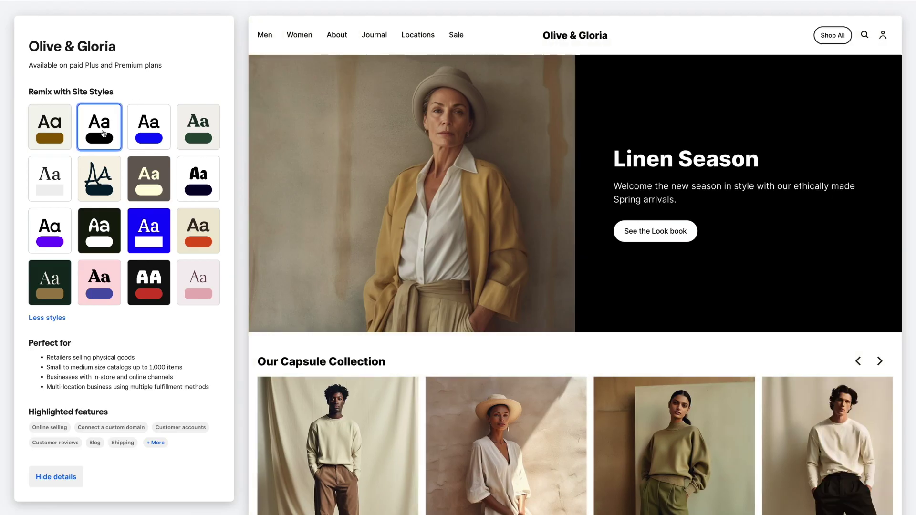
Step: Preview blue, dark green serif, black-and-white serif, handwritten, brown, black and purple styles on Olive & Gloria
click(156, 134)
click(199, 132)
click(54, 172)
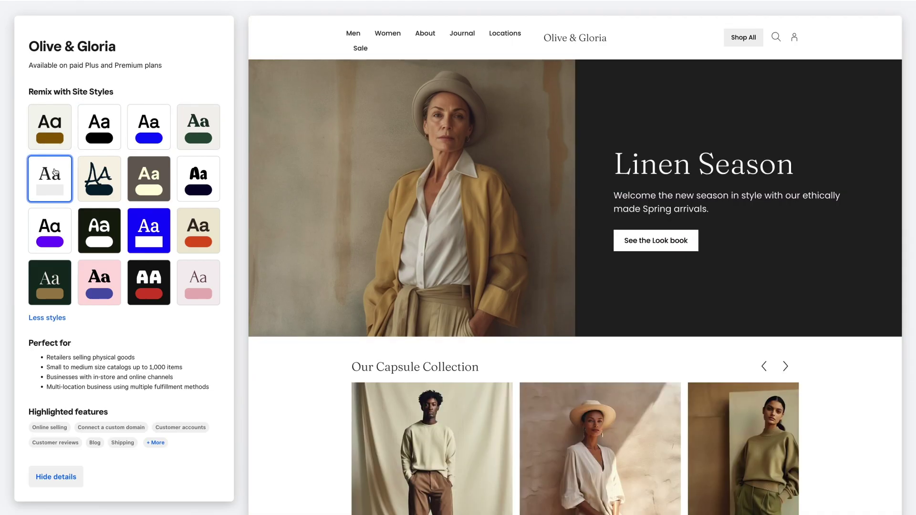
click(106, 176)
click(142, 176)
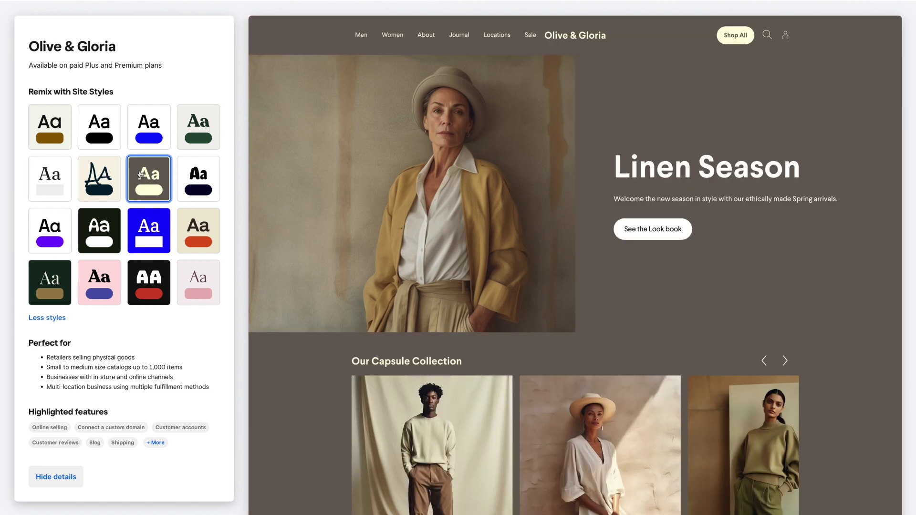
click(211, 180)
click(66, 215)
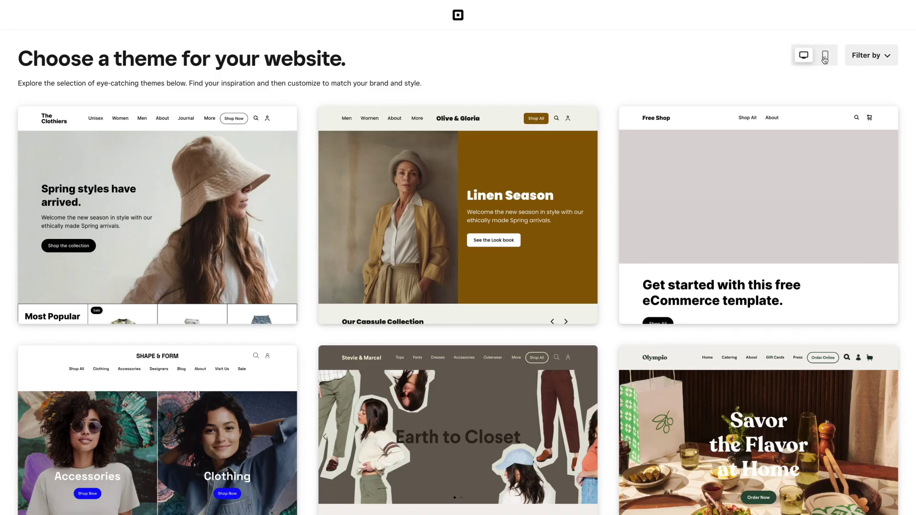
Step: Show the theme gallery as mobile previews and scroll through the Bartolomo Wines product listing
click(825, 56)
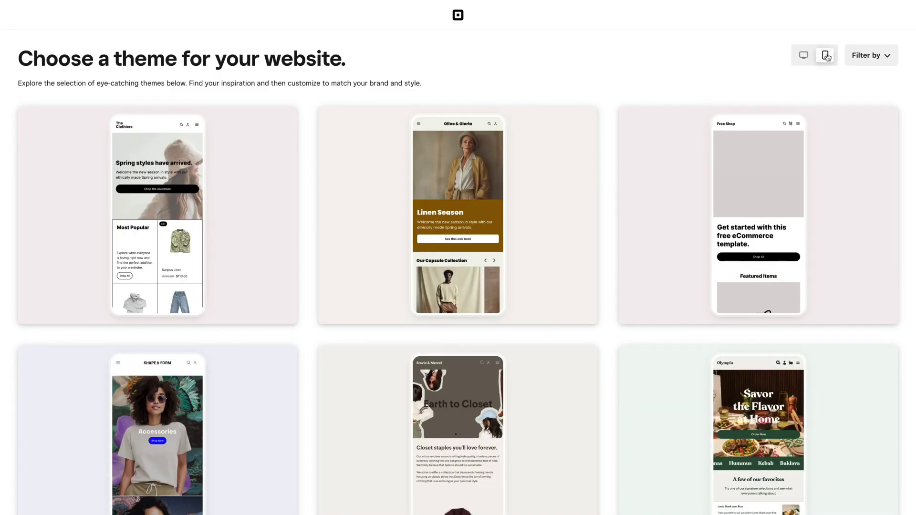
scroll(911, 91, down, 10)
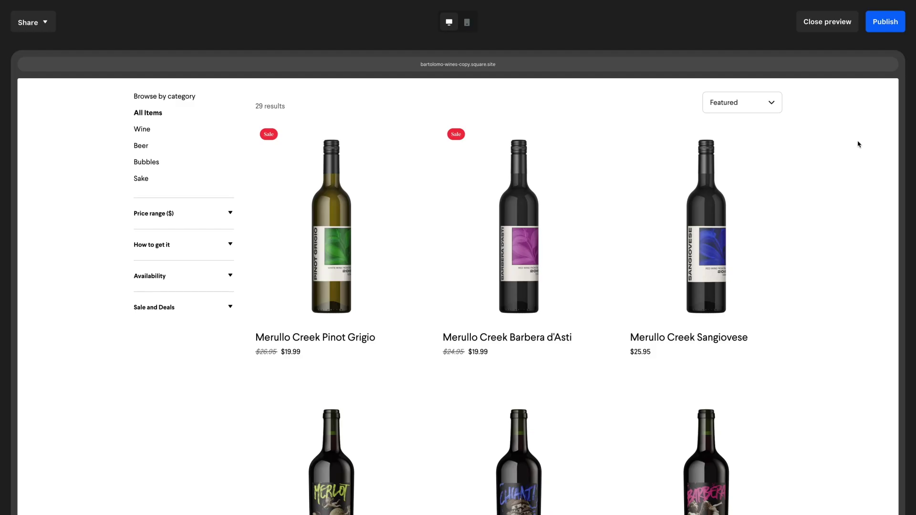
scroll(858, 144, down, 7)
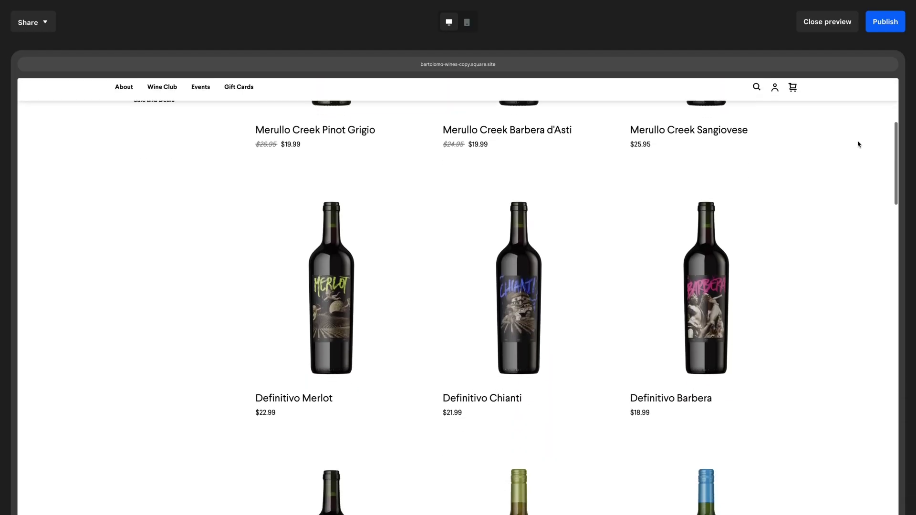
scroll(857, 144, down, 3)
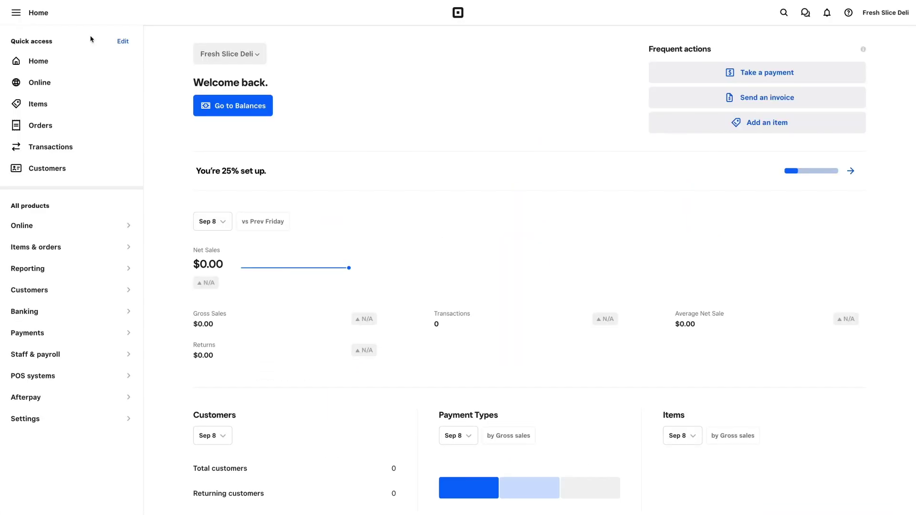
Step: Open the Items library from the Square Dashboard sidebar
click(86, 125)
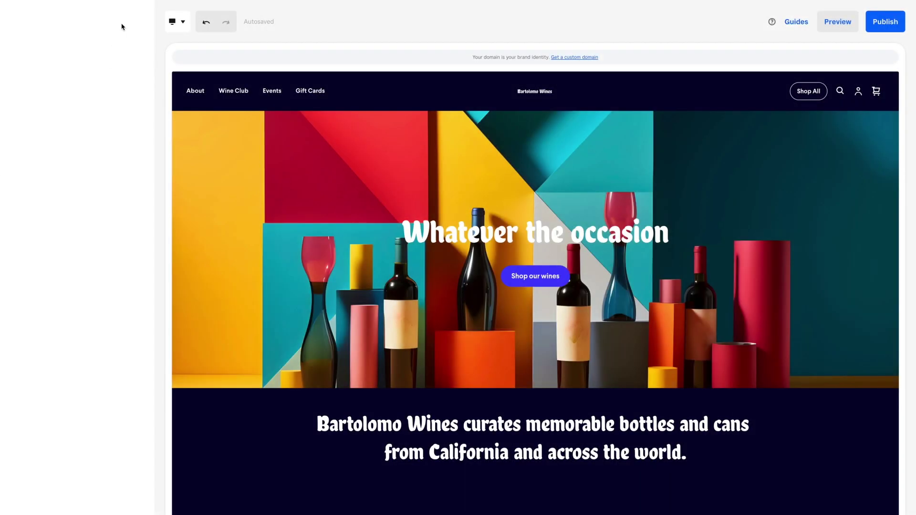
Step: Preview the brown, blue, dark green, navy, handwritten and plain serif site styles
click(115, 194)
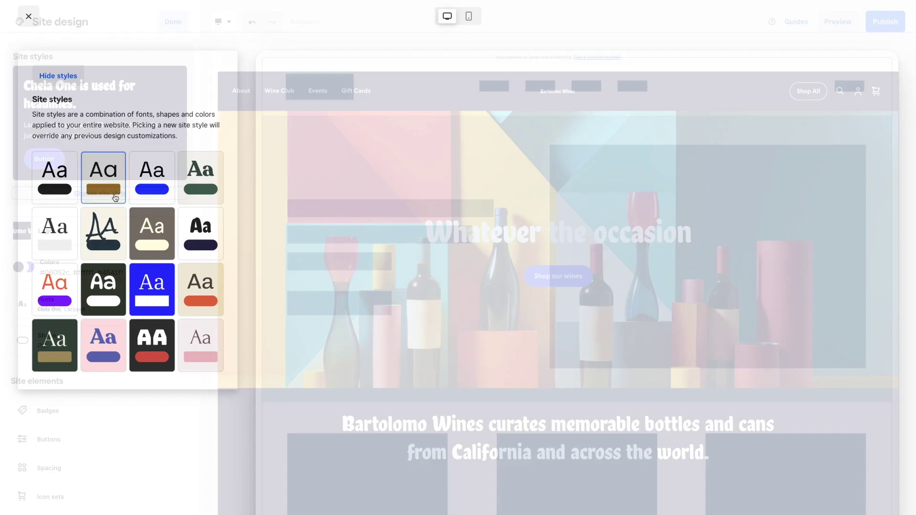
click(106, 179)
click(152, 178)
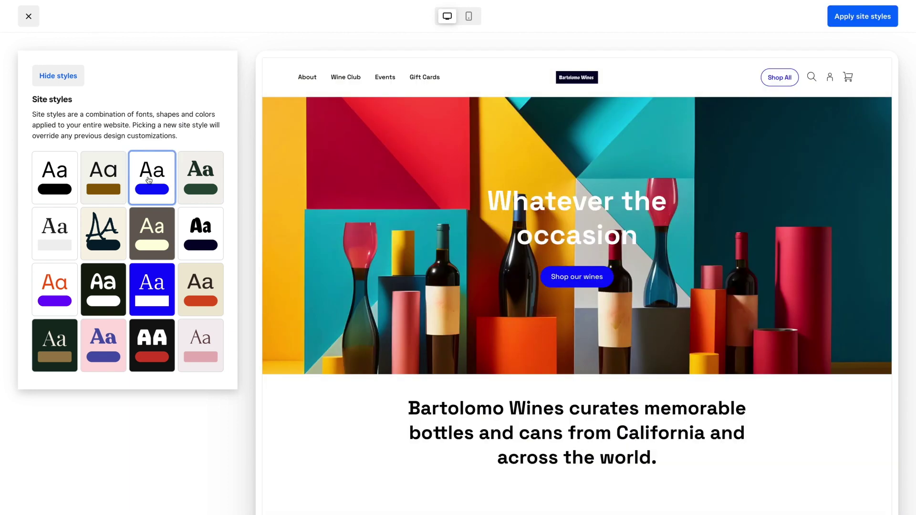
click(201, 183)
click(201, 229)
click(151, 229)
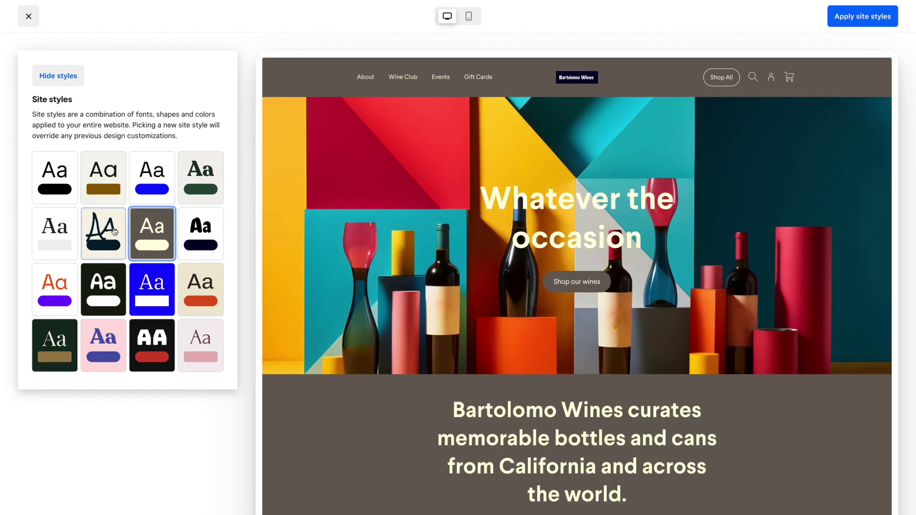
click(103, 230)
click(55, 231)
Step: Try purple-orange, black, blue, beige, pink and red styles, then apply the handwritten Rock Salt style
click(55, 286)
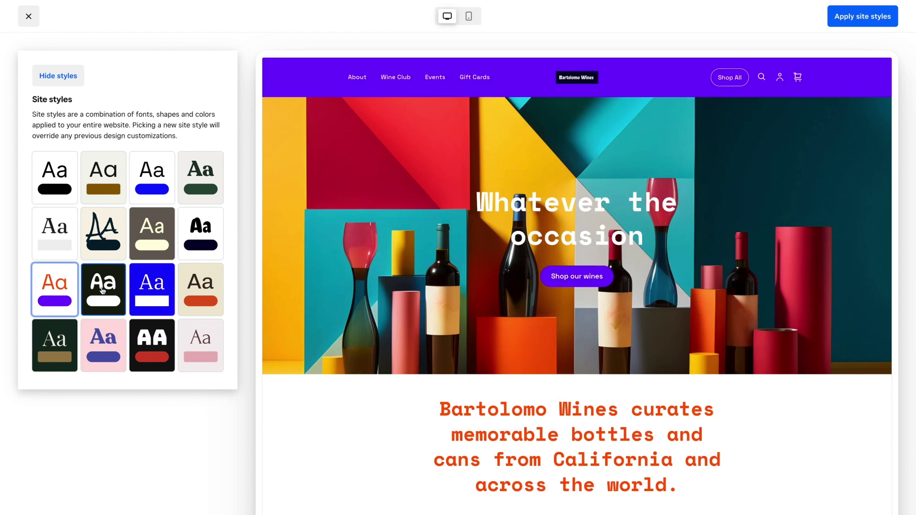
click(103, 286)
click(151, 286)
click(201, 287)
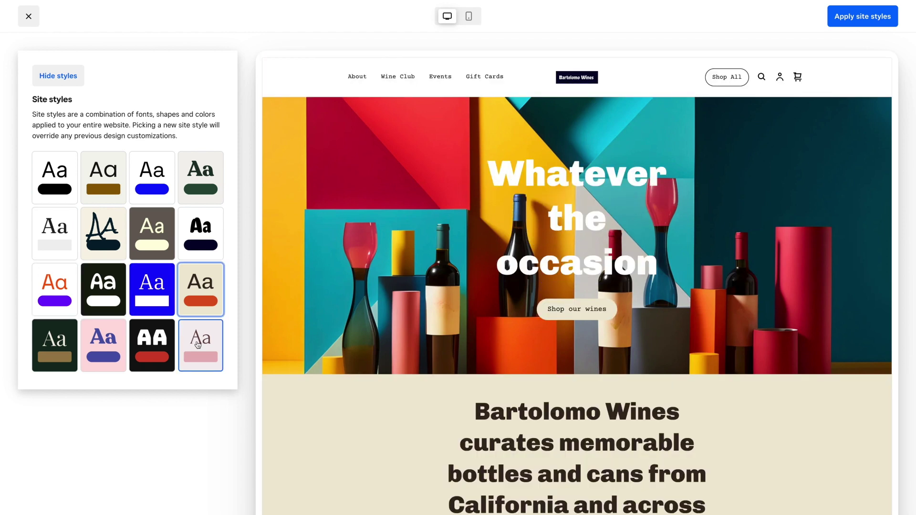
click(200, 344)
click(152, 344)
click(103, 229)
click(863, 16)
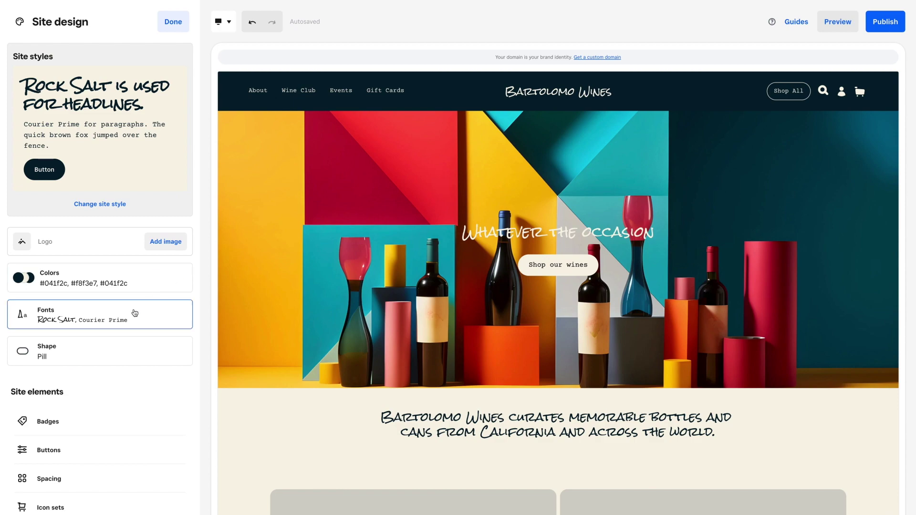
Step: Set lavenderia_logo.png as the site header logo
click(168, 243)
click(387, 207)
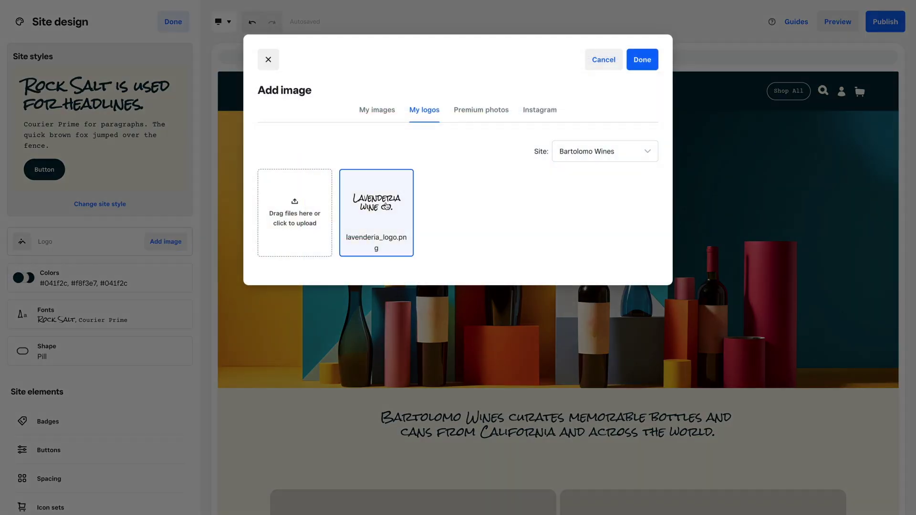
click(639, 62)
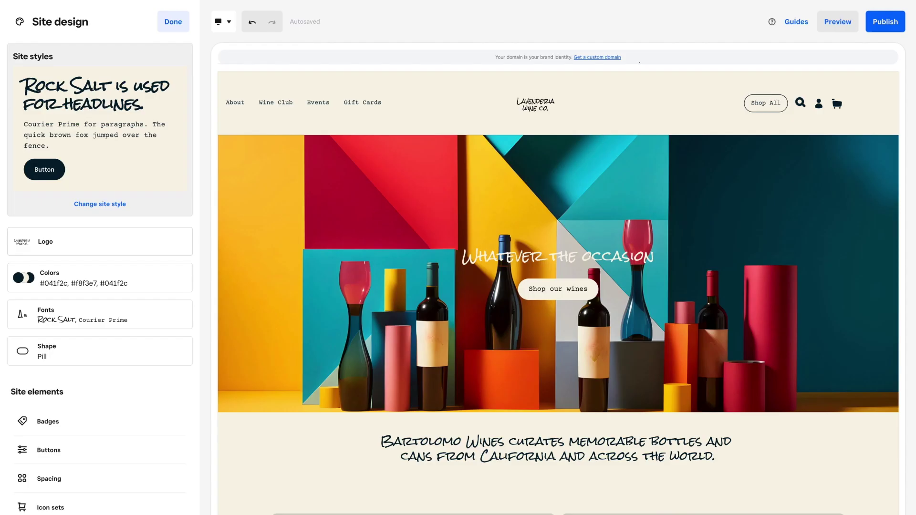
click(173, 22)
Step: Replace the main banner background with the WINEGIF3.gif row-of-bottles image
click(84, 131)
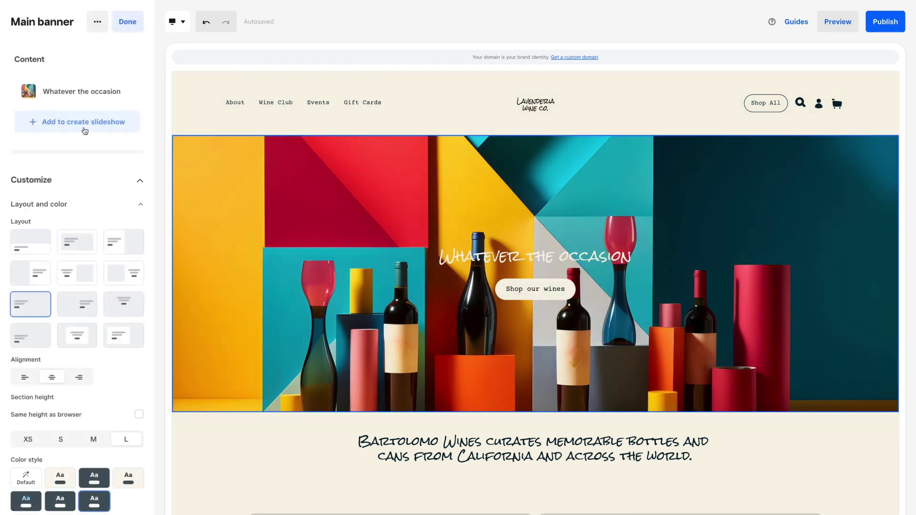
click(100, 93)
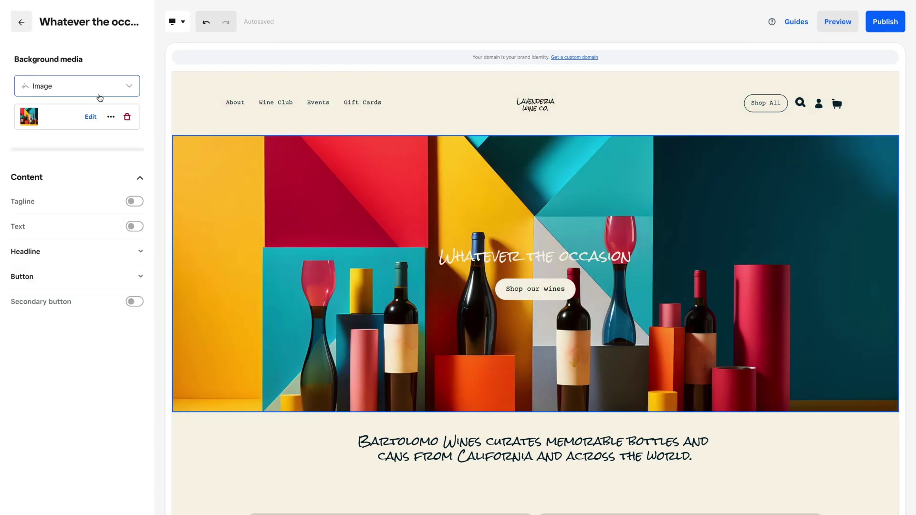
click(111, 116)
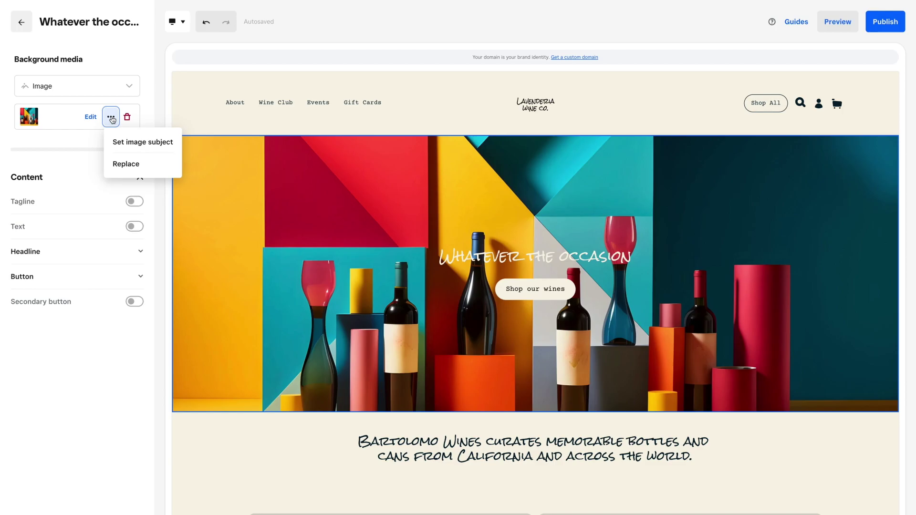
click(128, 164)
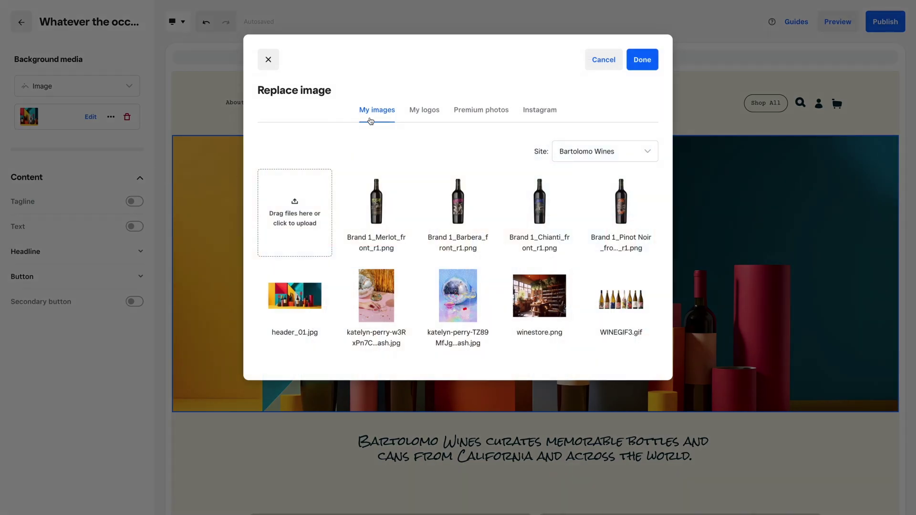
click(485, 112)
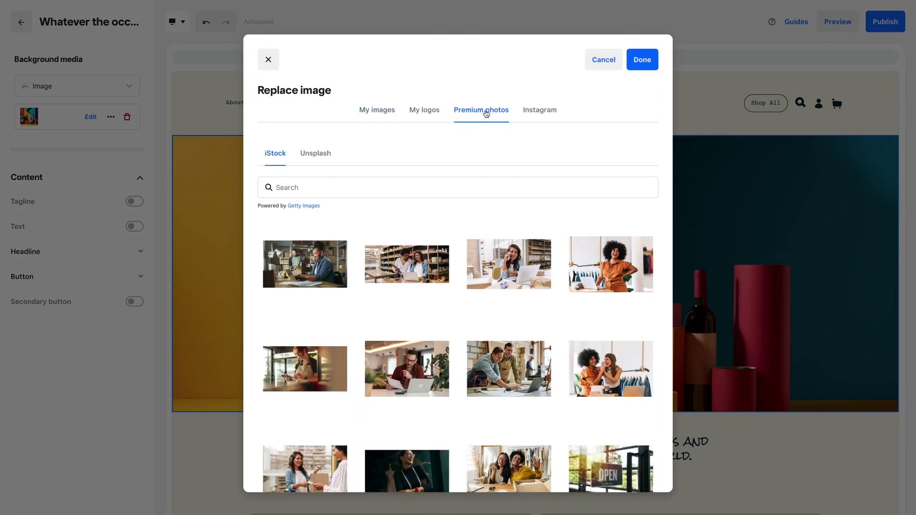
click(368, 113)
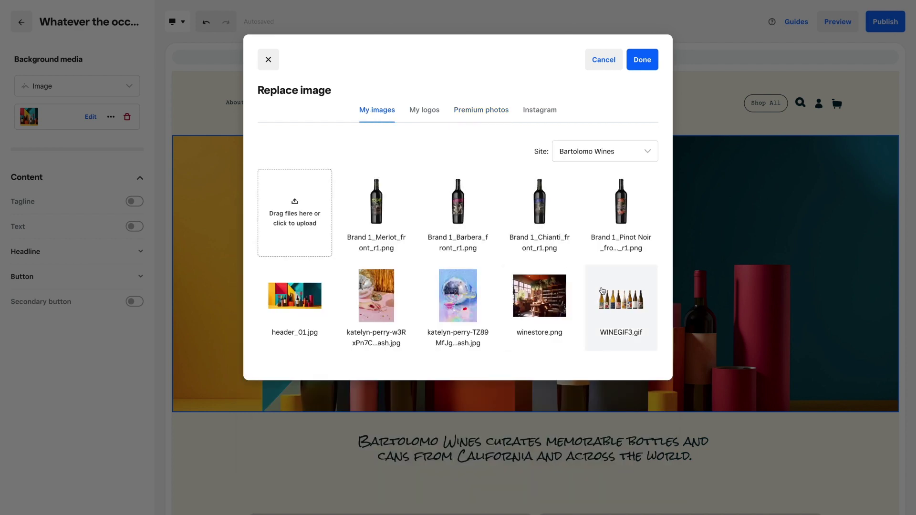
click(620, 305)
click(649, 66)
Step: Change the banner headline to 'For Every Occasion' and preview the homepage
triple_click(545, 250)
text(For Every Occasion)
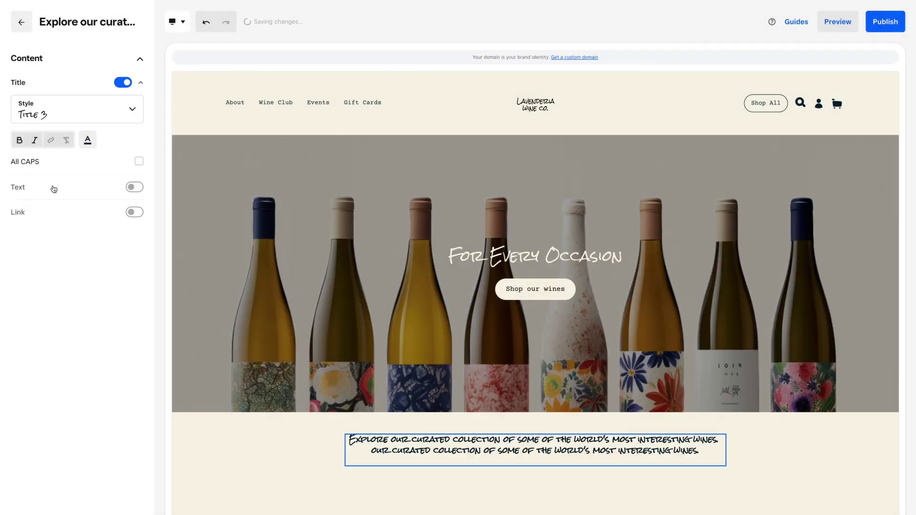
click(837, 21)
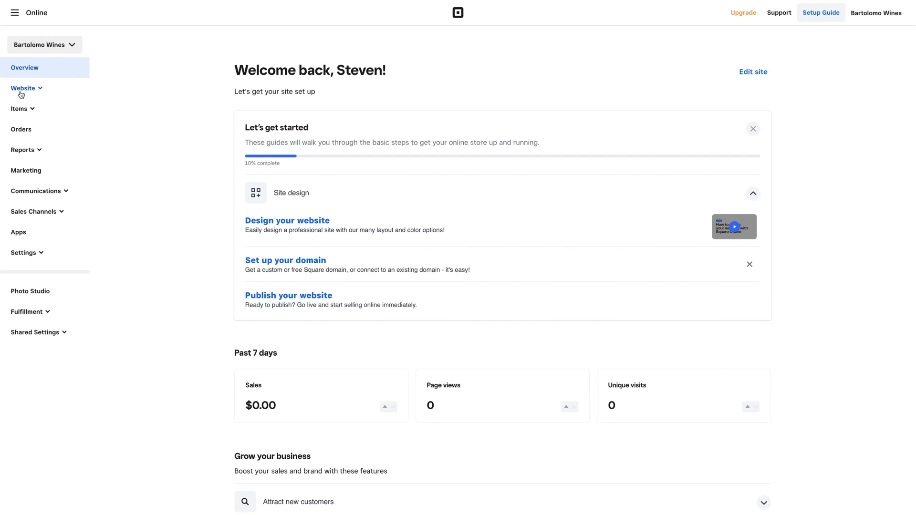
click(21, 89)
Step: Make the site visible to search engines in the SEO settings
click(20, 151)
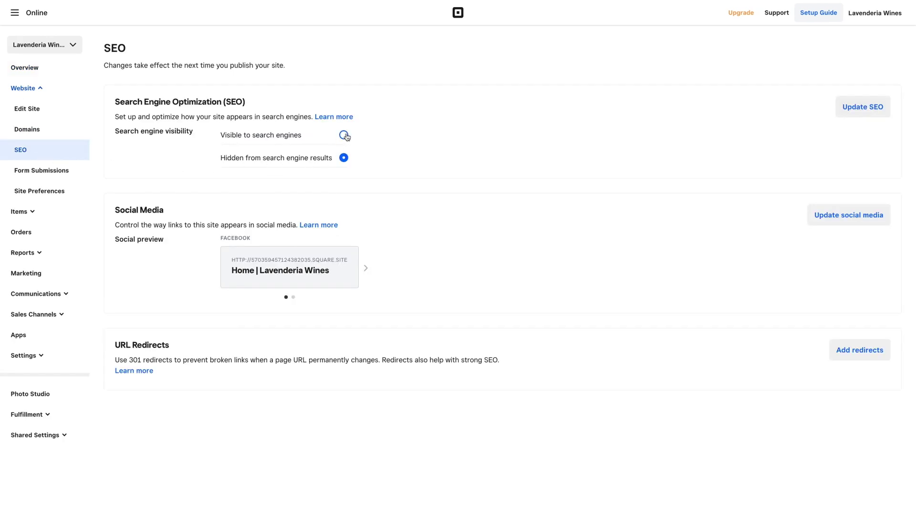
click(344, 135)
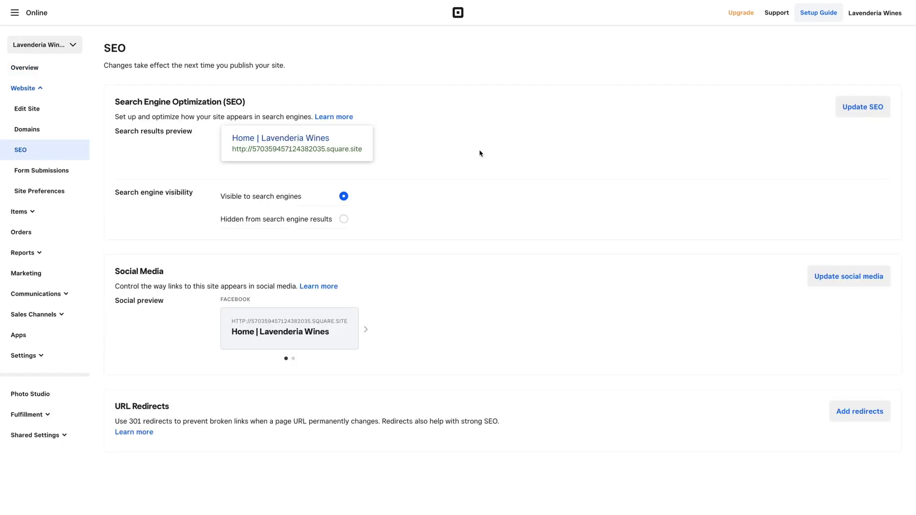
click(879, 116)
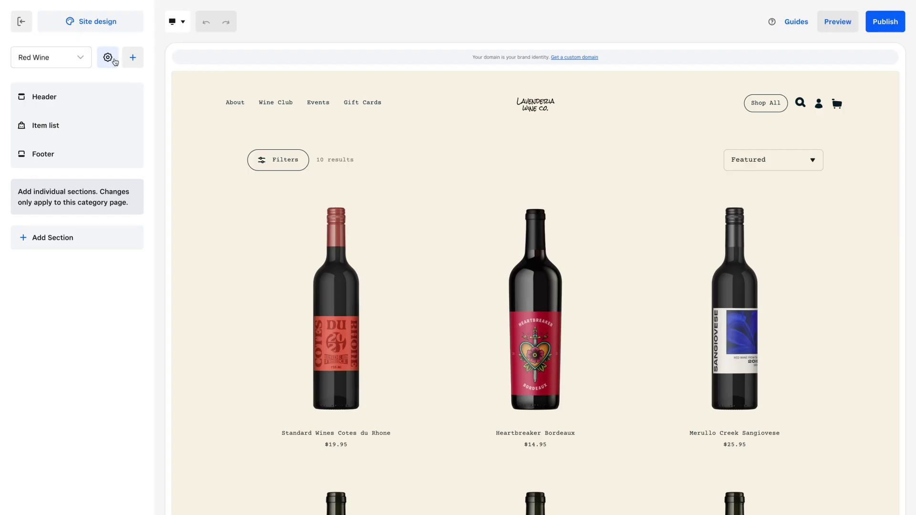
Step: Give the Red Wine page SEO title 'Gradient Wines Sangiovese' and a description beginning 'Experience the allure'
click(108, 58)
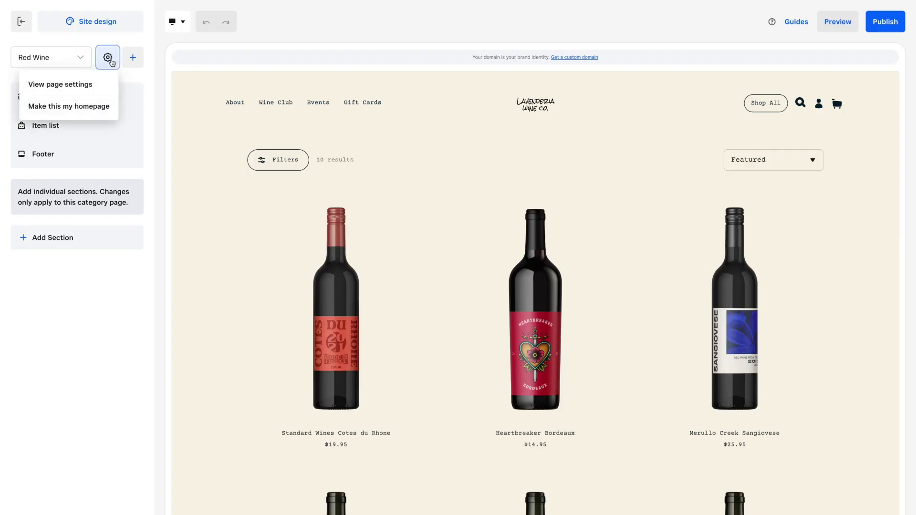
click(86, 85)
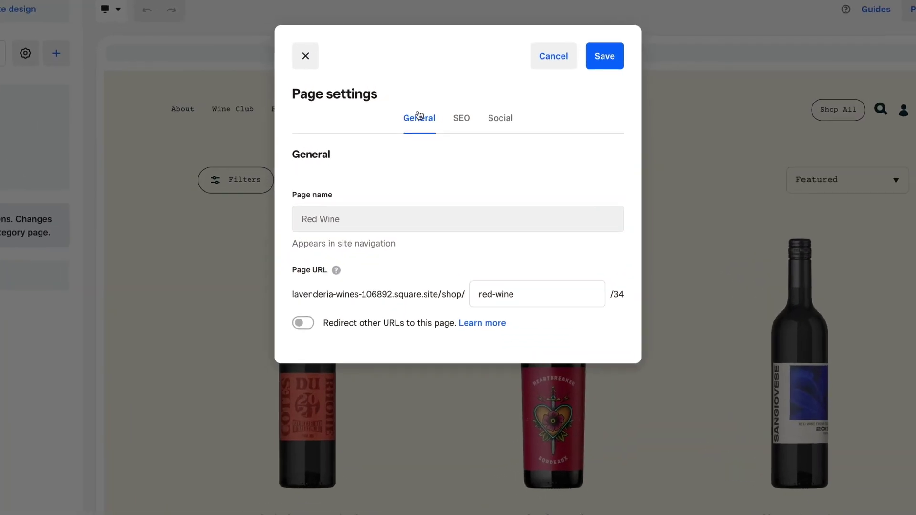
click(458, 113)
text(Gradient Wines Sangiovese)
key(Tab)
text(Experience the allure of Gradient Wines Sangiovese, a captivating expression of this cherished Italian varietal t)
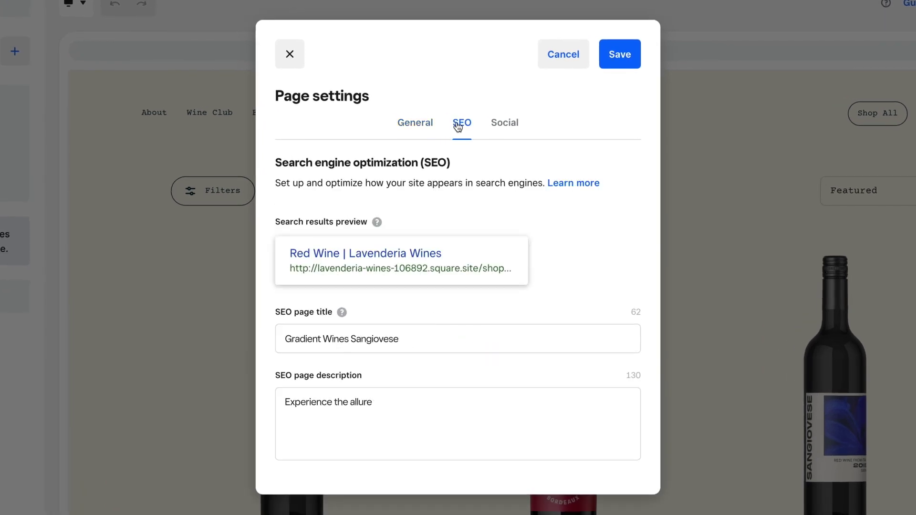
text(hat showcases the artistry of winemaking.)
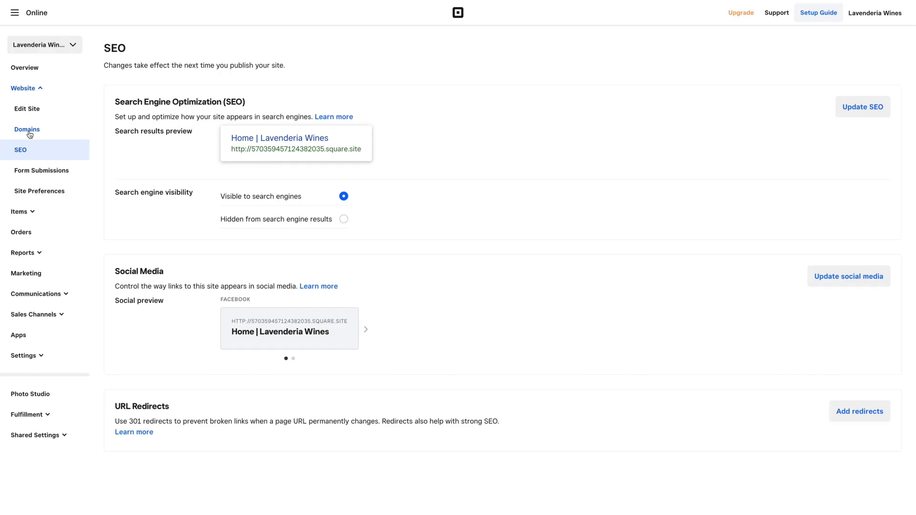
Step: Connect the free Square subdomain lavenderia-wines-106892.square.site to the site
click(30, 135)
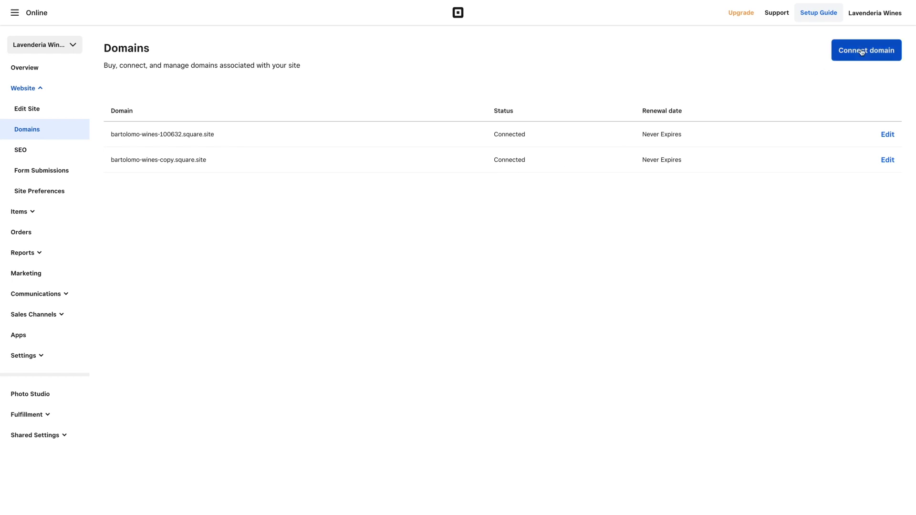
click(859, 52)
click(577, 223)
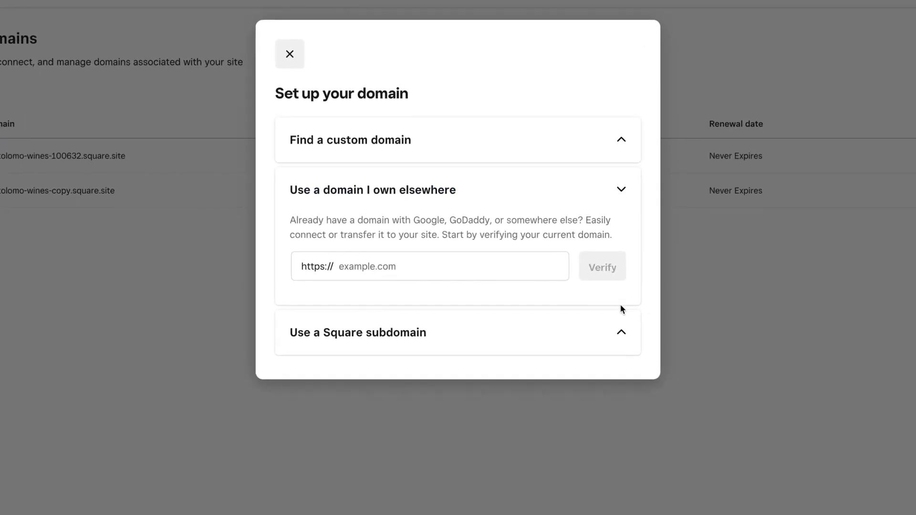
click(621, 332)
click(610, 299)
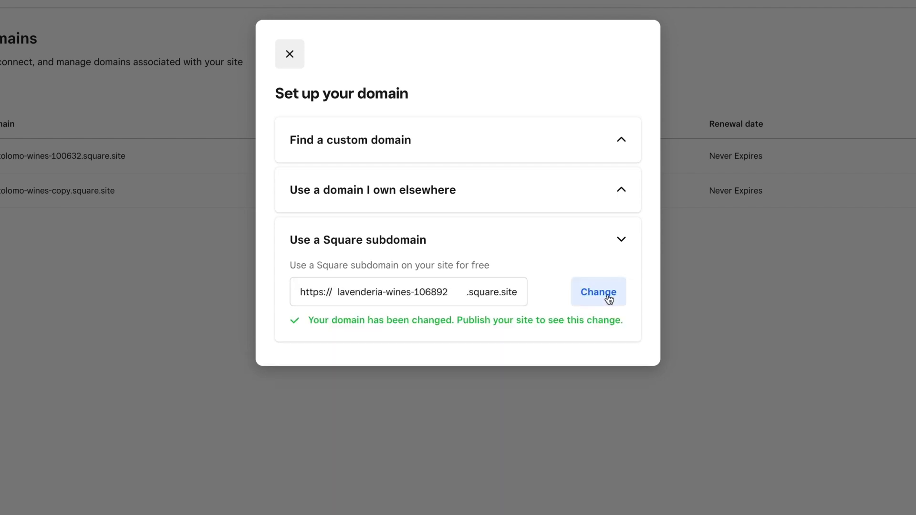
click(219, 419)
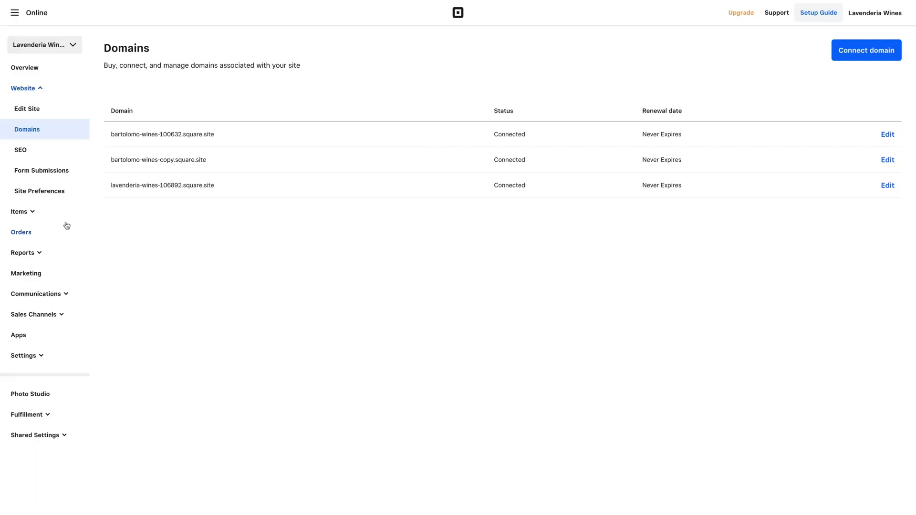
Step: Upload a custom 'L' image as the site icon in Site Preferences
click(52, 192)
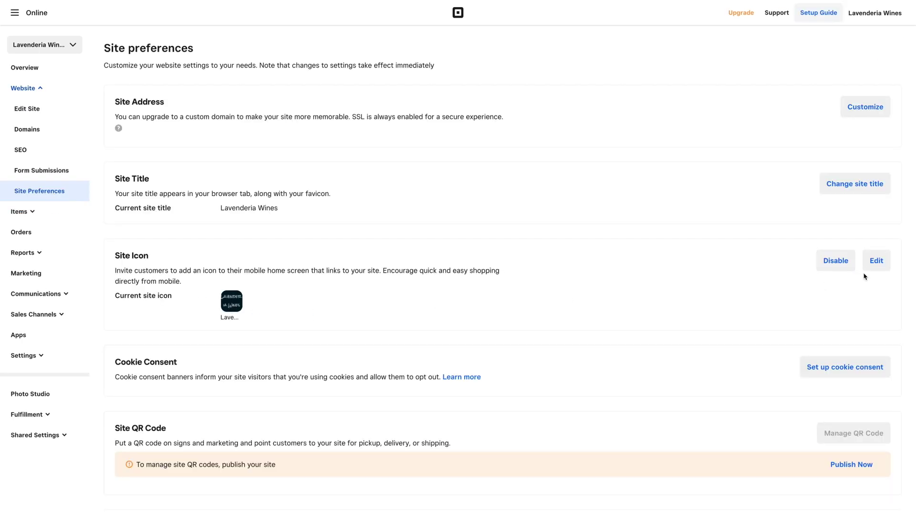
click(873, 262)
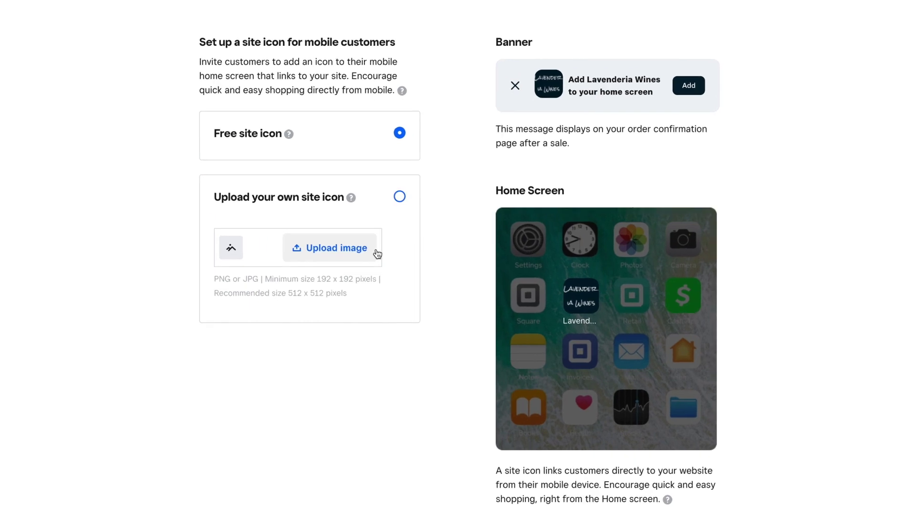
click(374, 251)
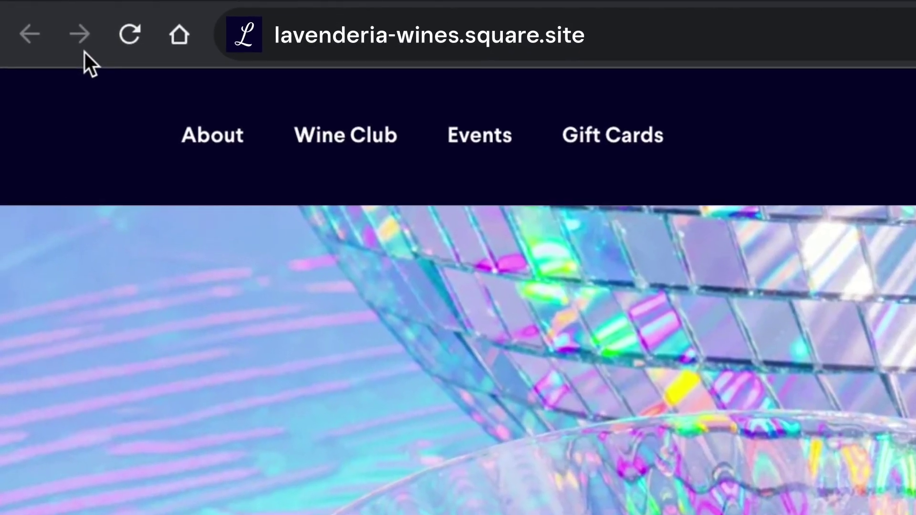
scroll(458, 258, down, 5)
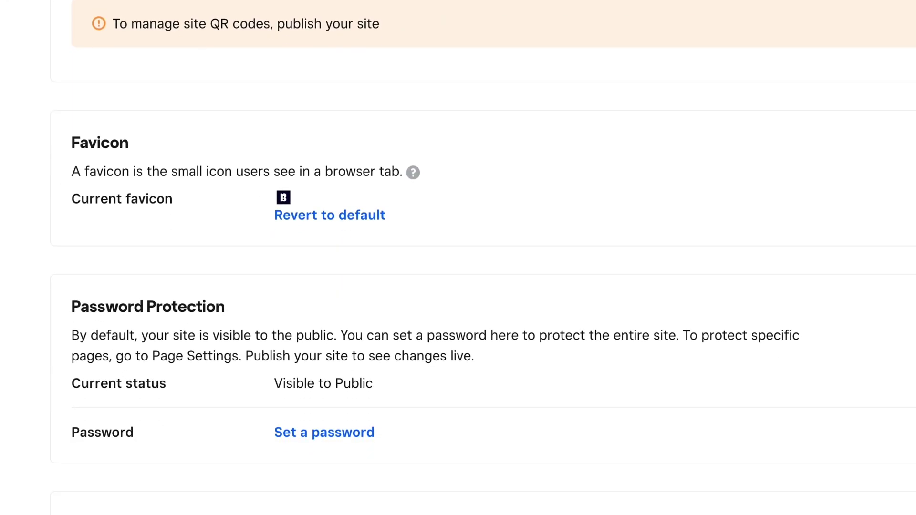
Step: Upload the 'L' favicon image and review the published live homepage
click(776, 160)
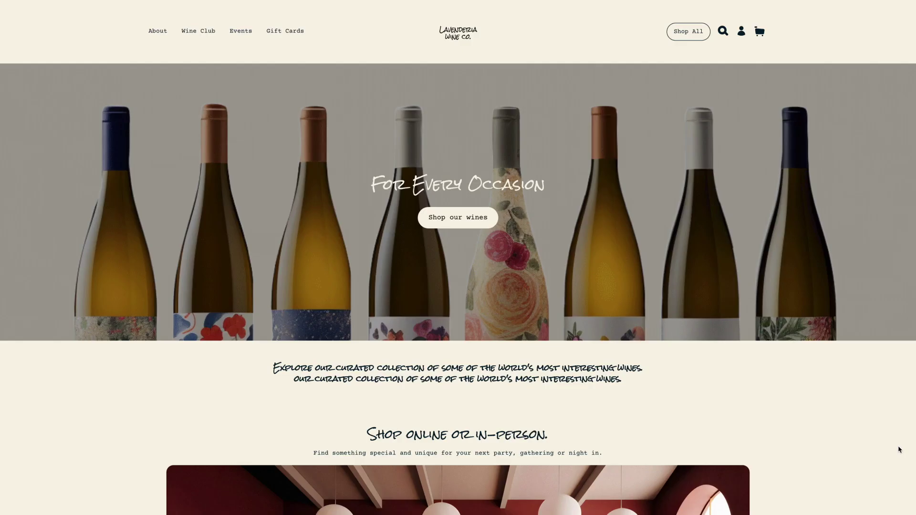
scroll(899, 450, down, 10)
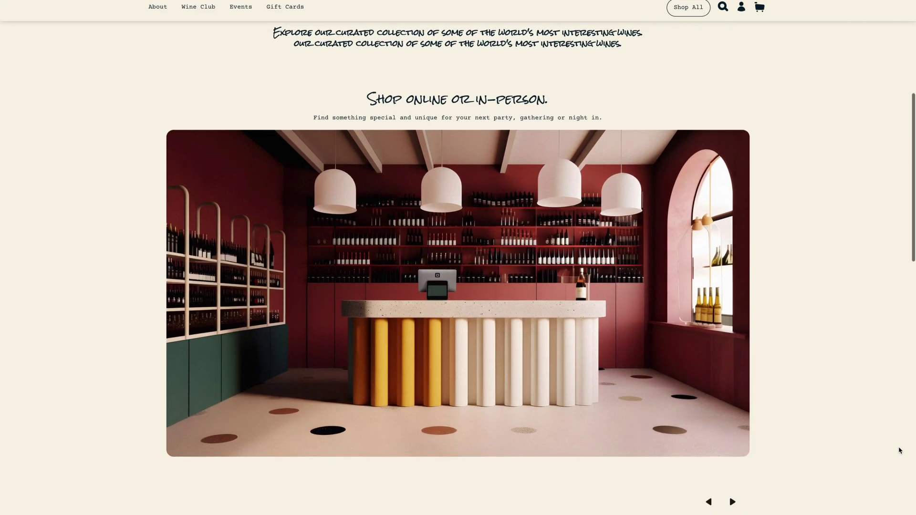
scroll(899, 450, down, 7)
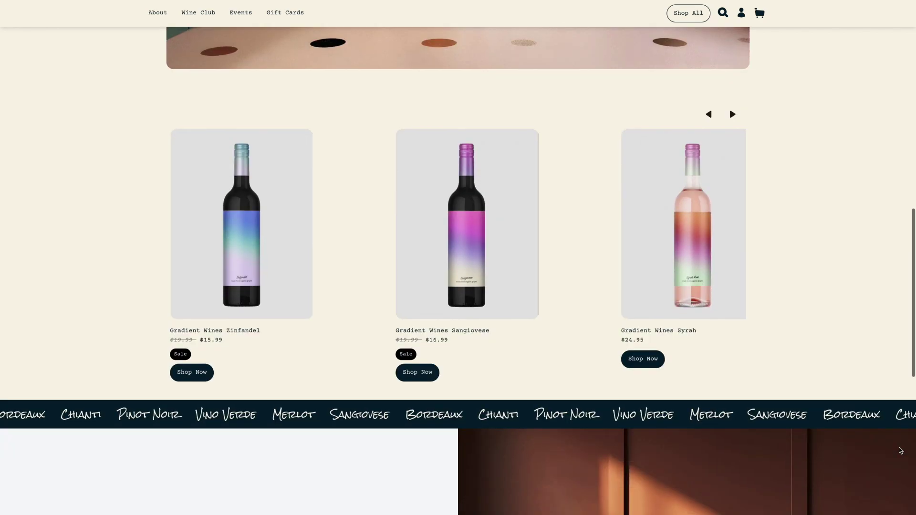